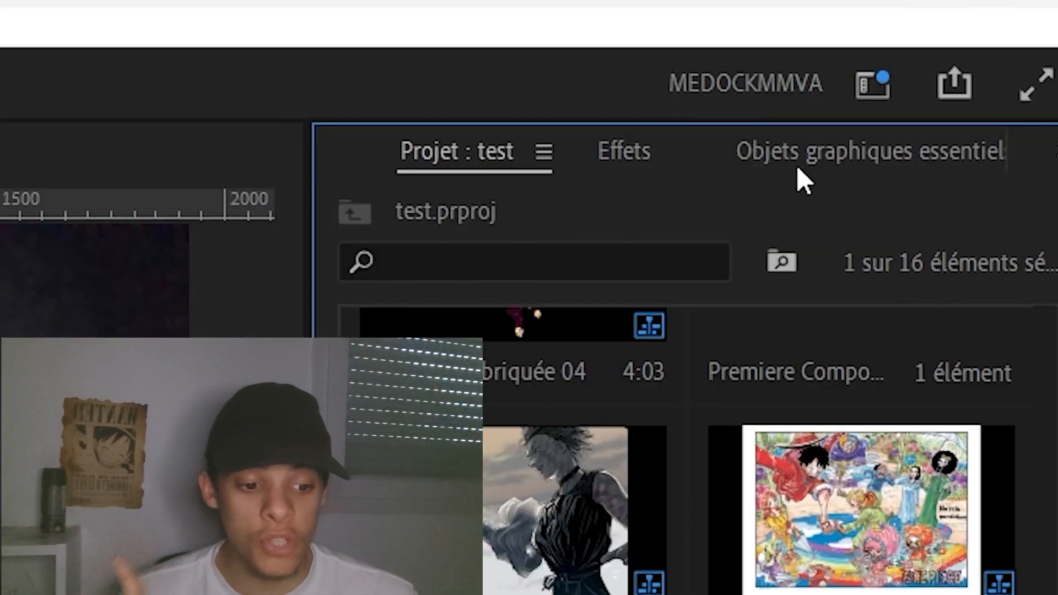
Step: Centre the caption text's paragraph and align it to the bottom centre of the video frame with the Essential Graphics settings
left_click(798, 168)
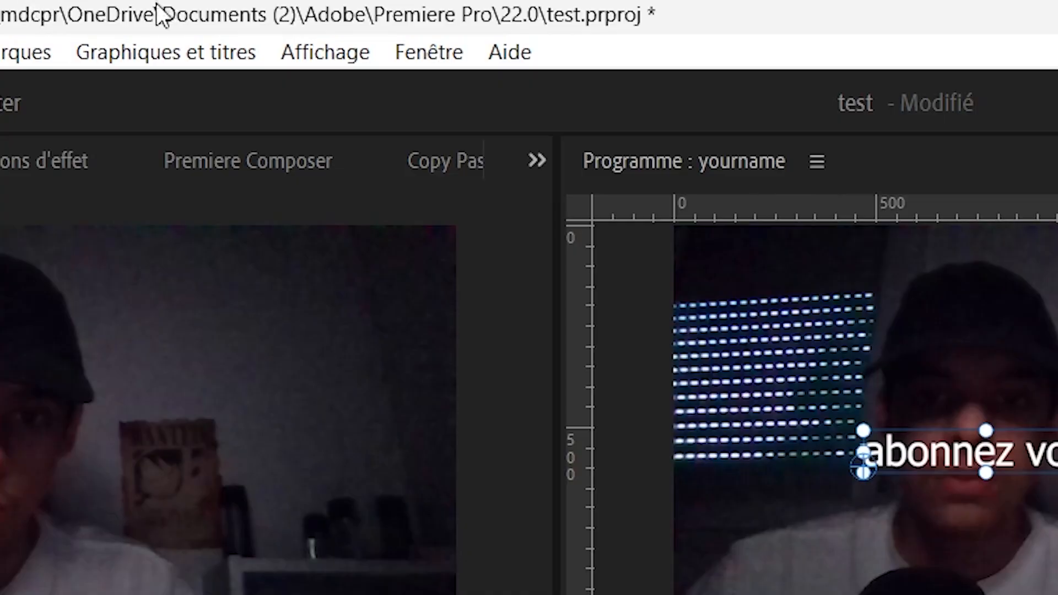
left_click(402, 62)
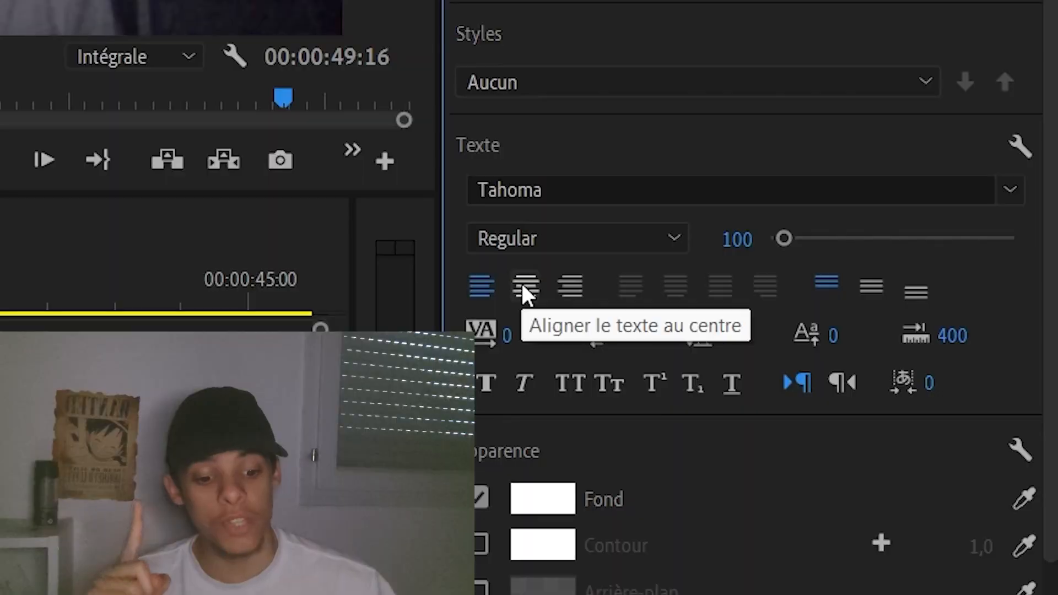
left_click(525, 286)
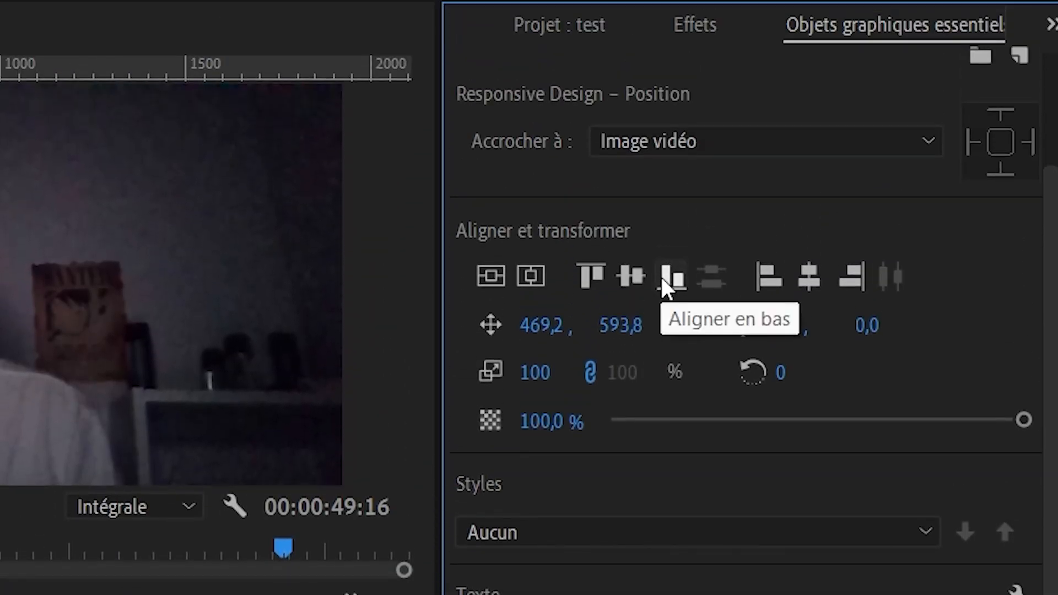
left_click(671, 276)
left_click(807, 273)
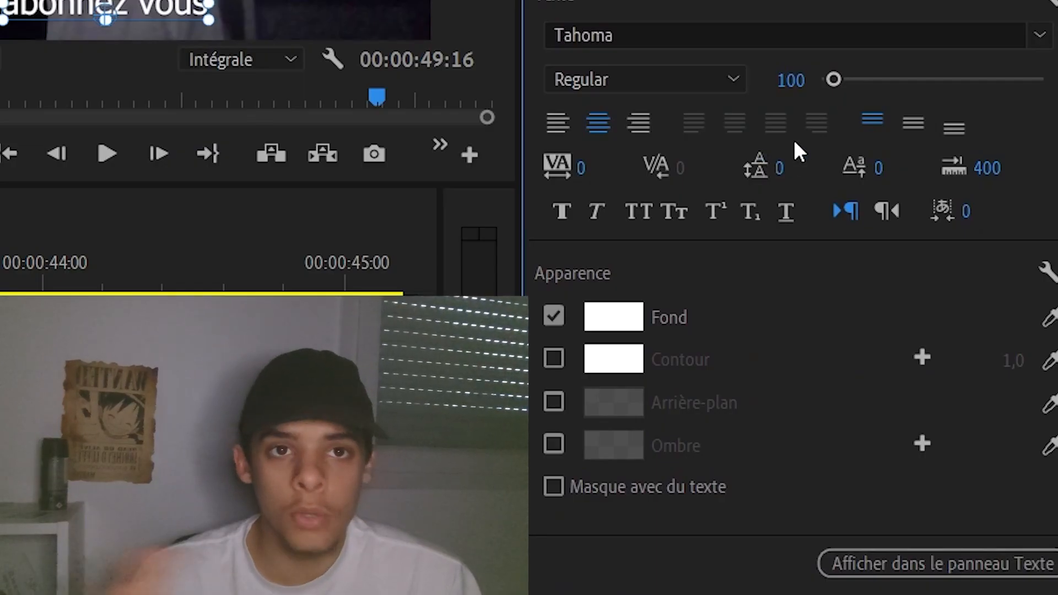
Step: Style the caption with the Ultra font, a black outline of width 23 and a shadow
left_click(1034, 41)
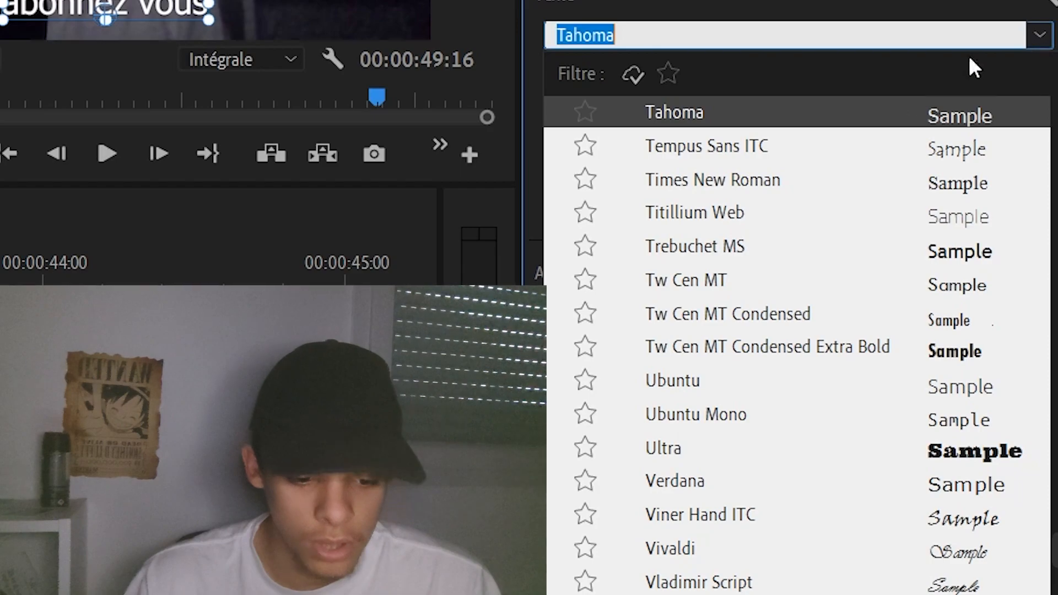
left_click(777, 447)
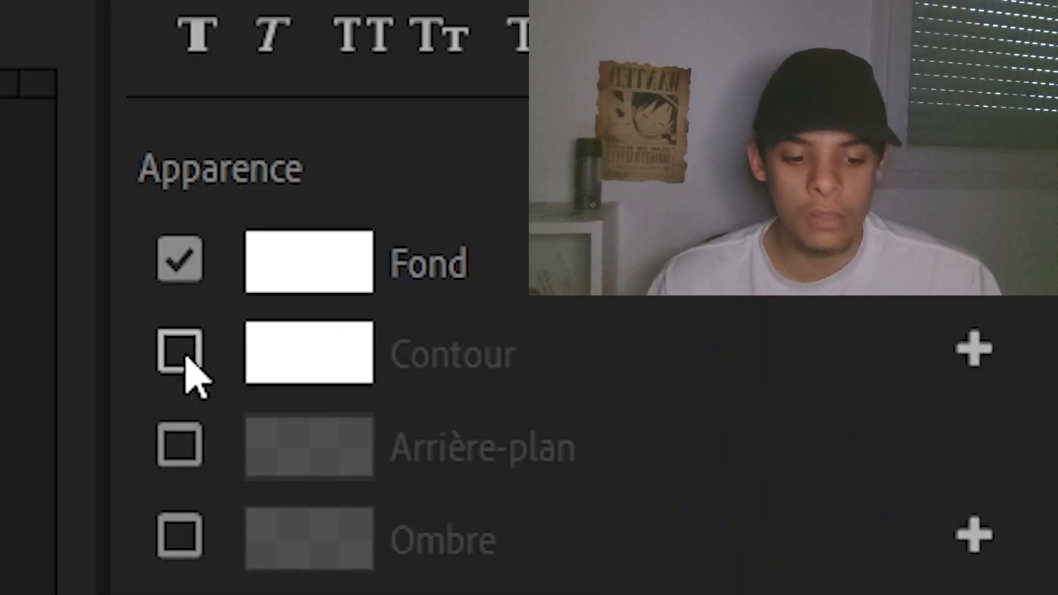
left_click(555, 359)
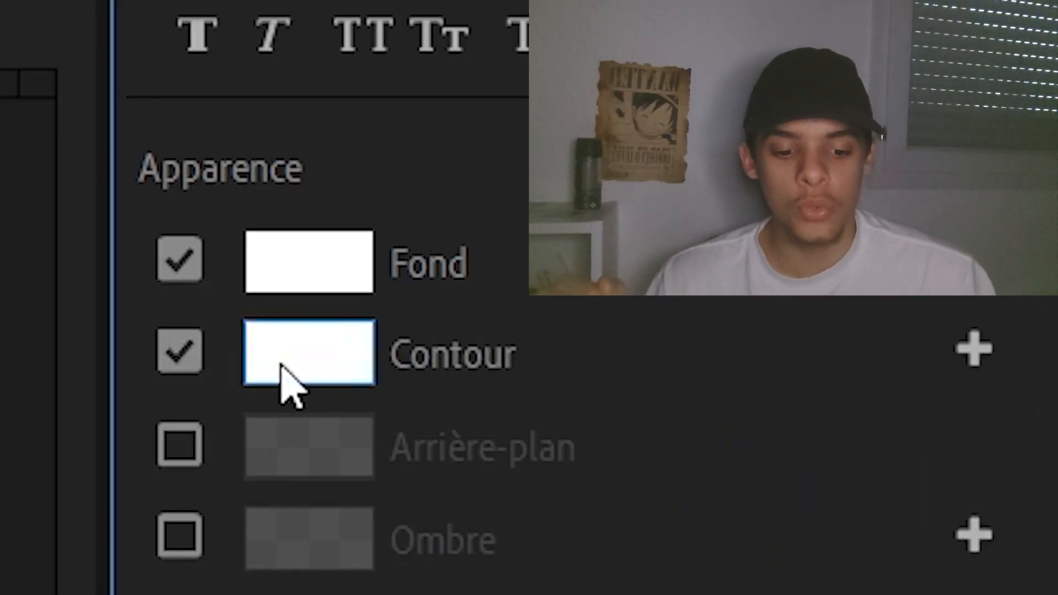
left_click(309, 356)
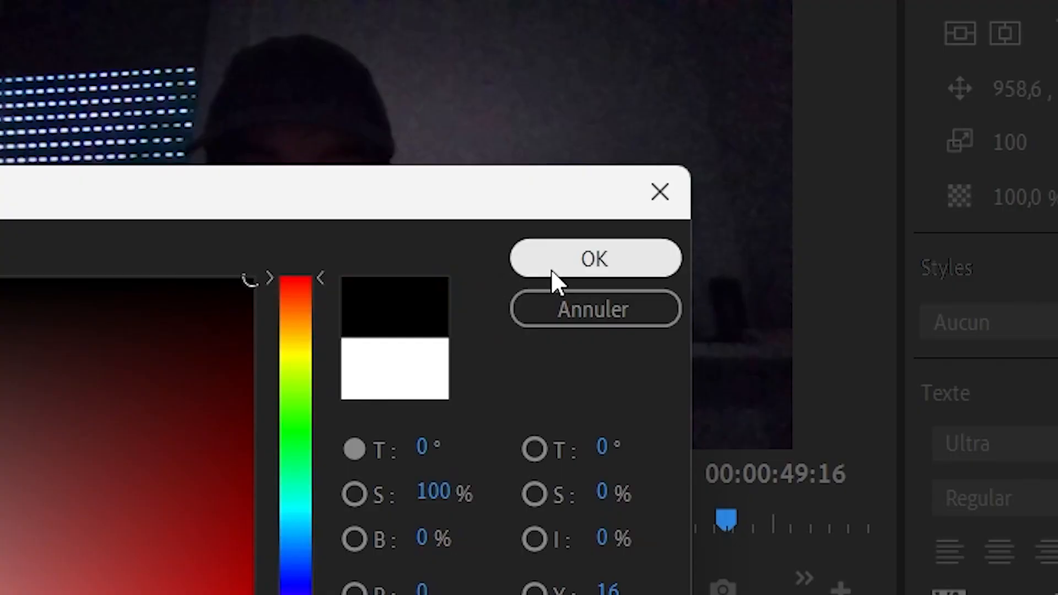
left_click(576, 89)
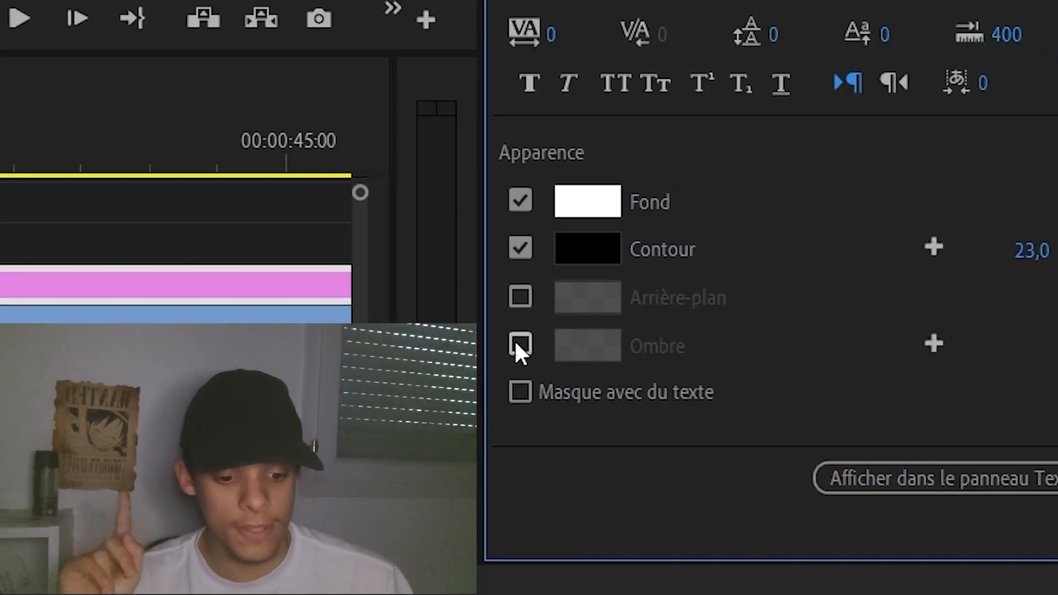
left_click(237, 422)
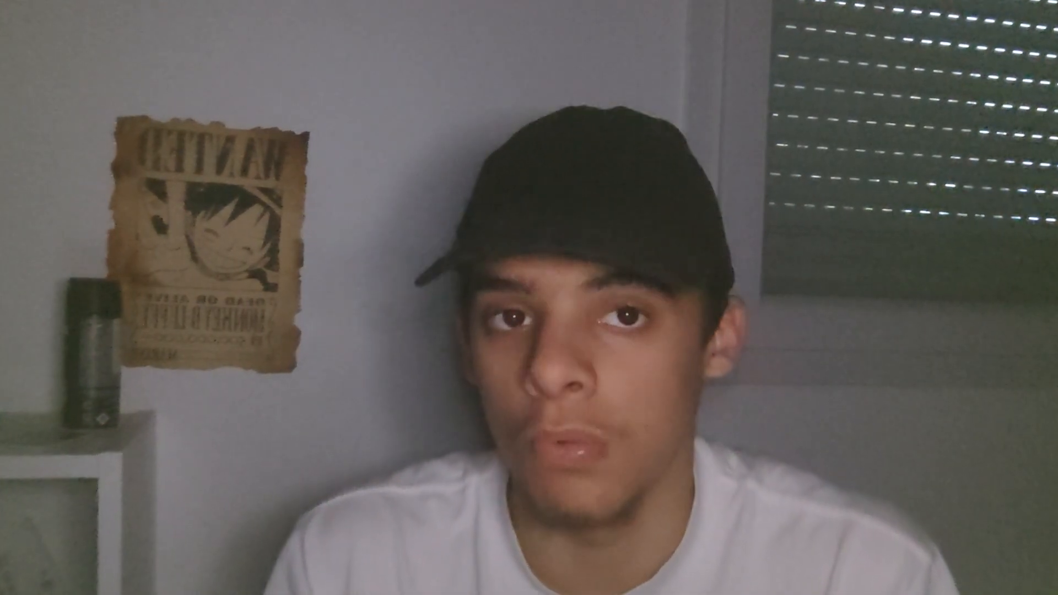
Step: Save the settings of the "abonnez vous" text layer as an effect preset
right_click(165, 314)
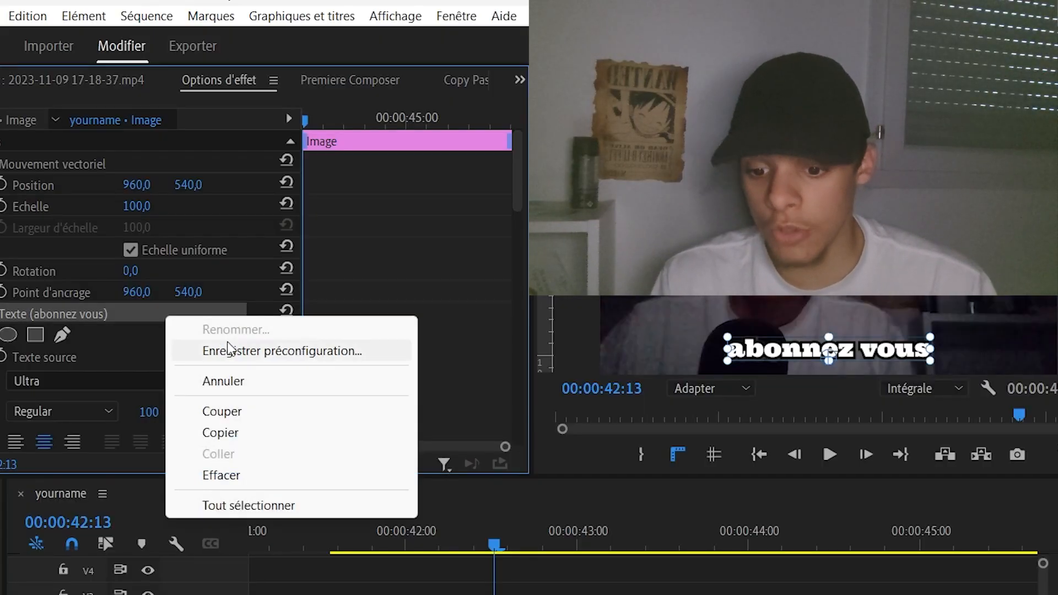
left_click(282, 350)
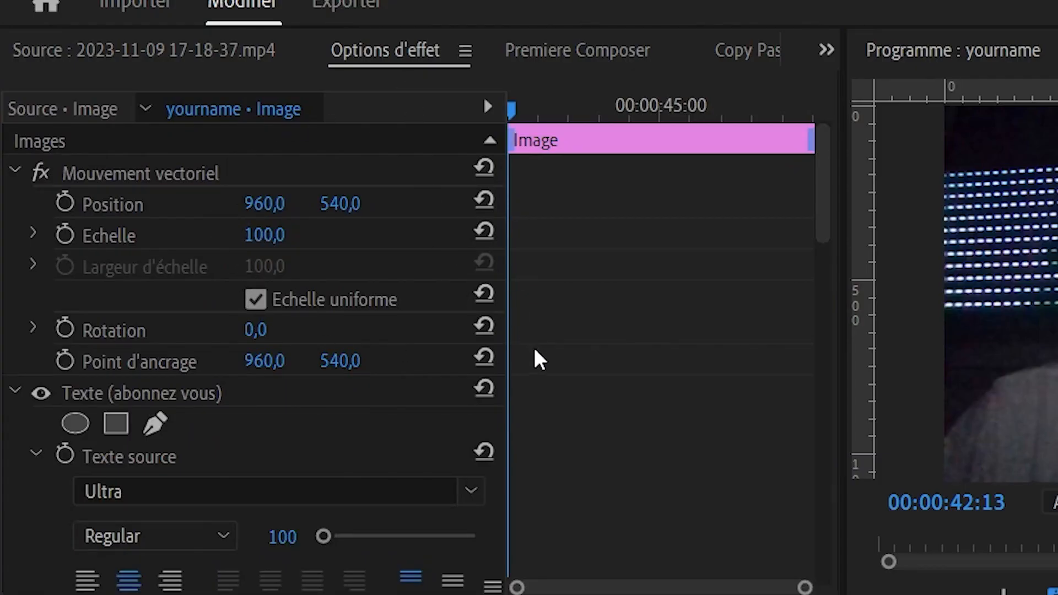
Step: Enable keyframing for the text's Scale in its Transform properties and set it to 80 at the clip's start
scroll(547, 358, "down", 10)
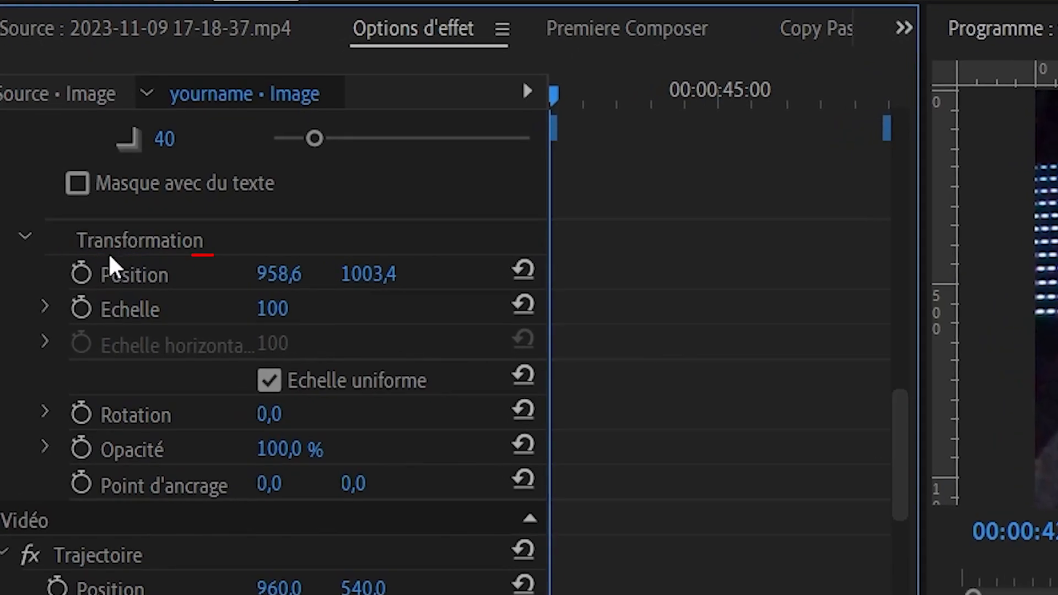
left_click(81, 308)
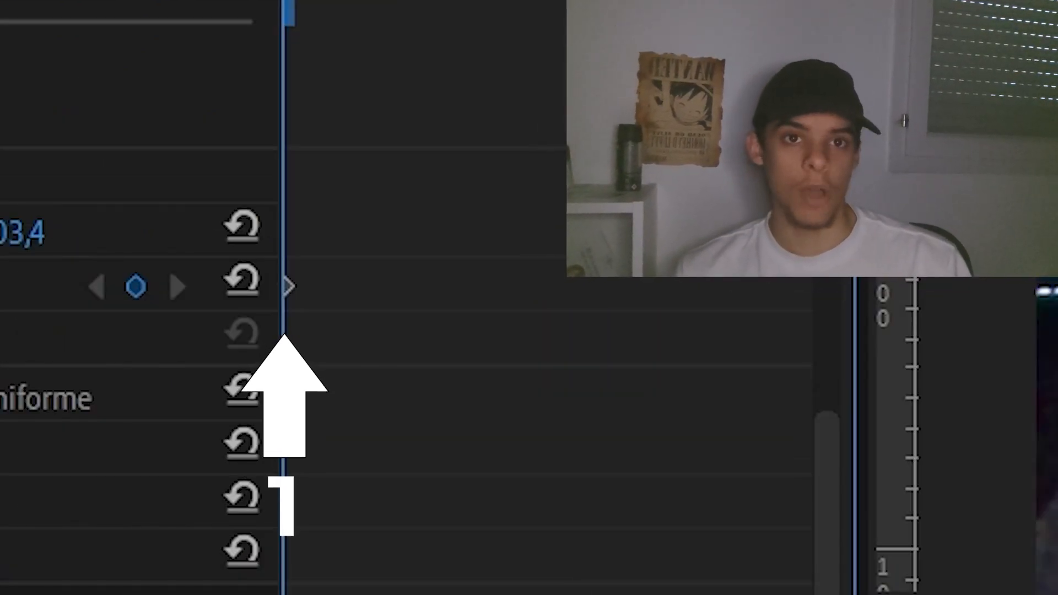
left_click(317, 315)
type("80")
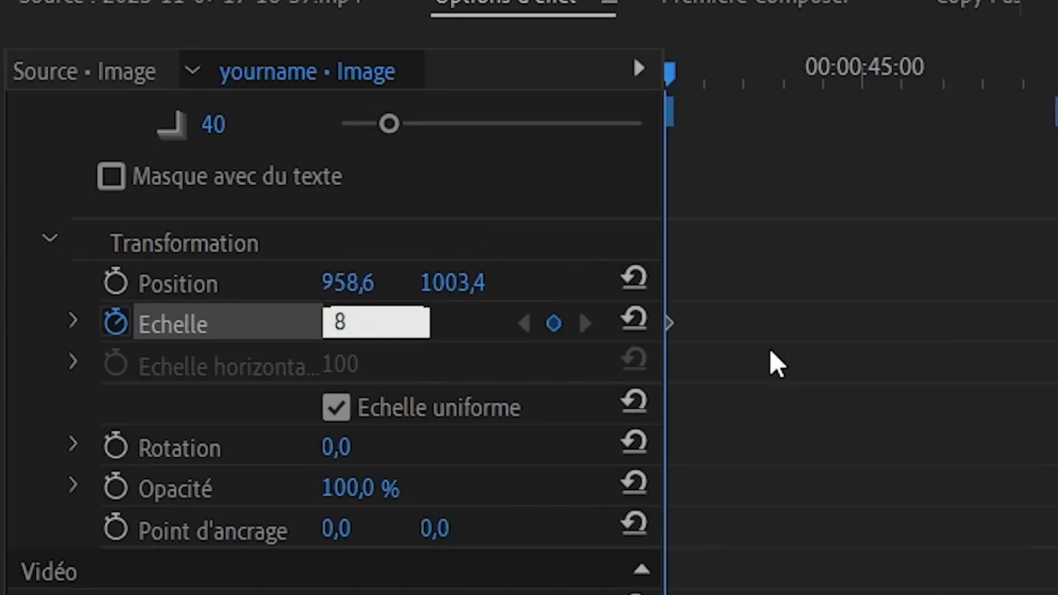
key("Return")
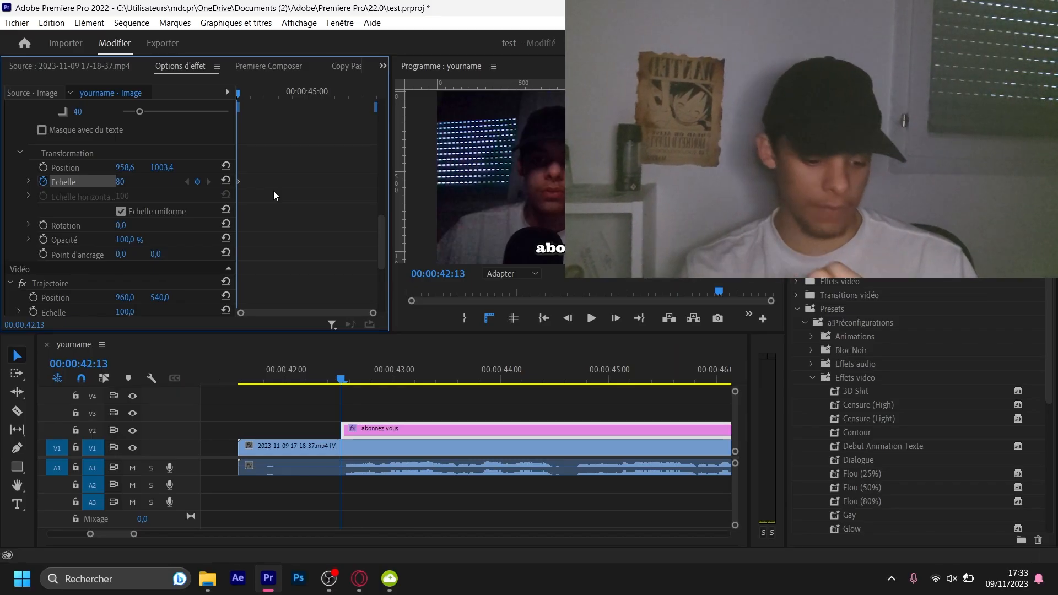
Step: Add a second Scale keyframe of 110 a few frames after the start of the text clip
key("Right")
key("Right")
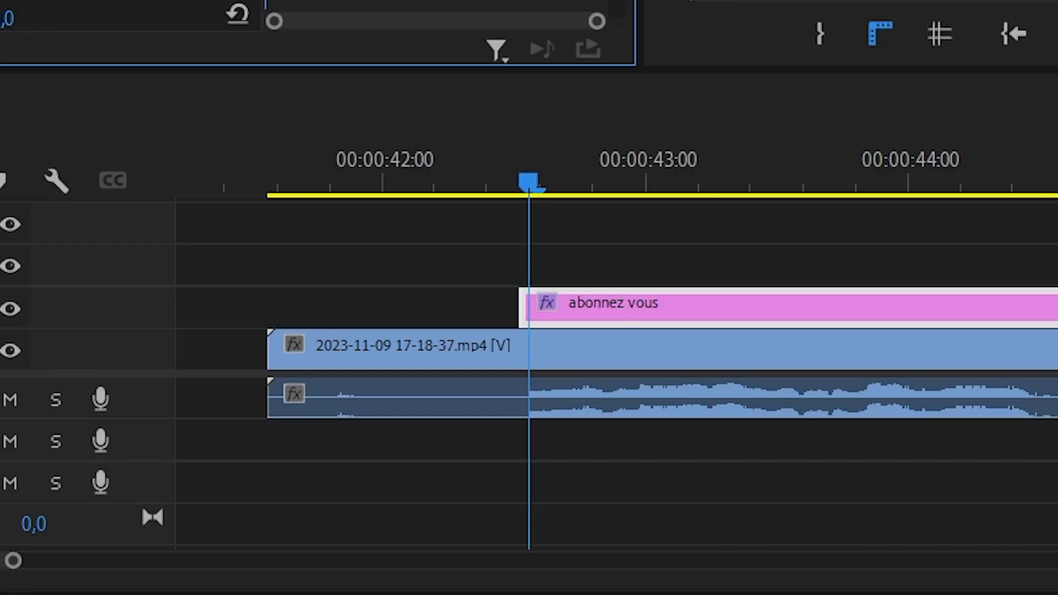
key("Right")
type("11")
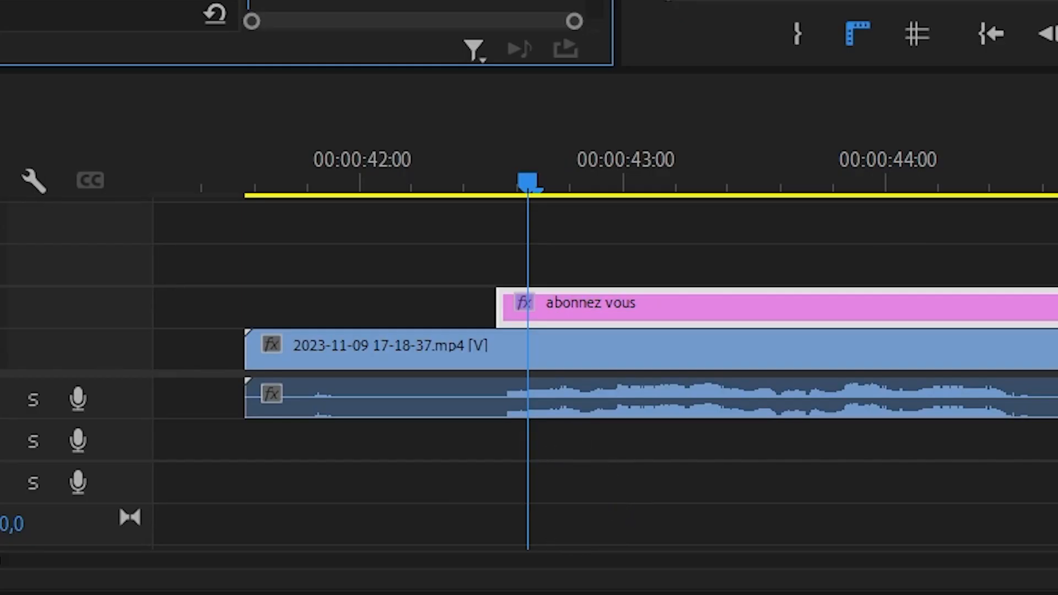
Step: Add a third Scale keyframe of 100 a few frames further on, and move it closer to the previous keyframe
key("Right")
key("Right")
key("Right")
key("Right")
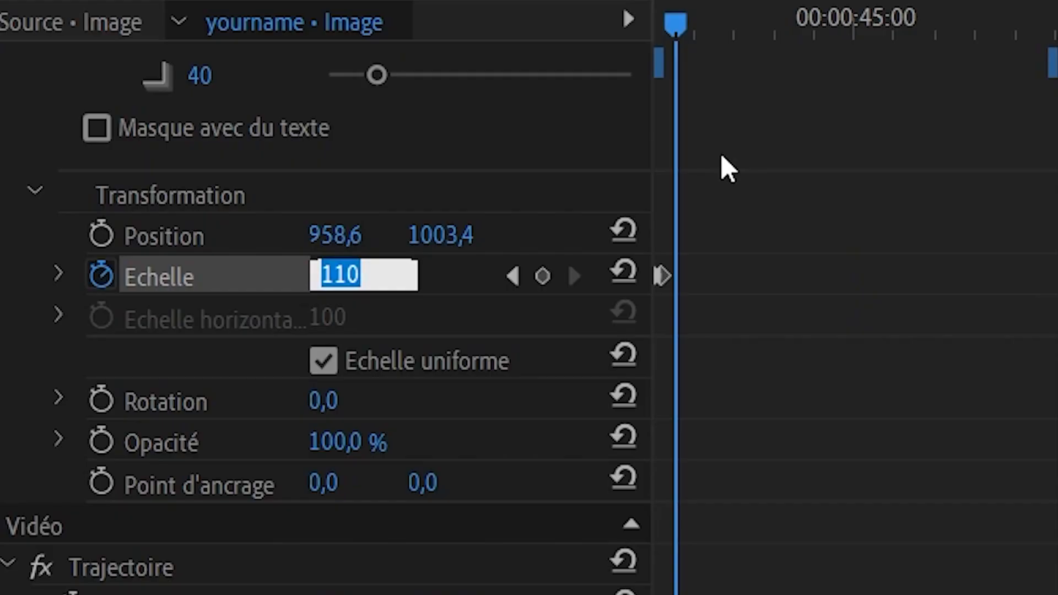
type("00")
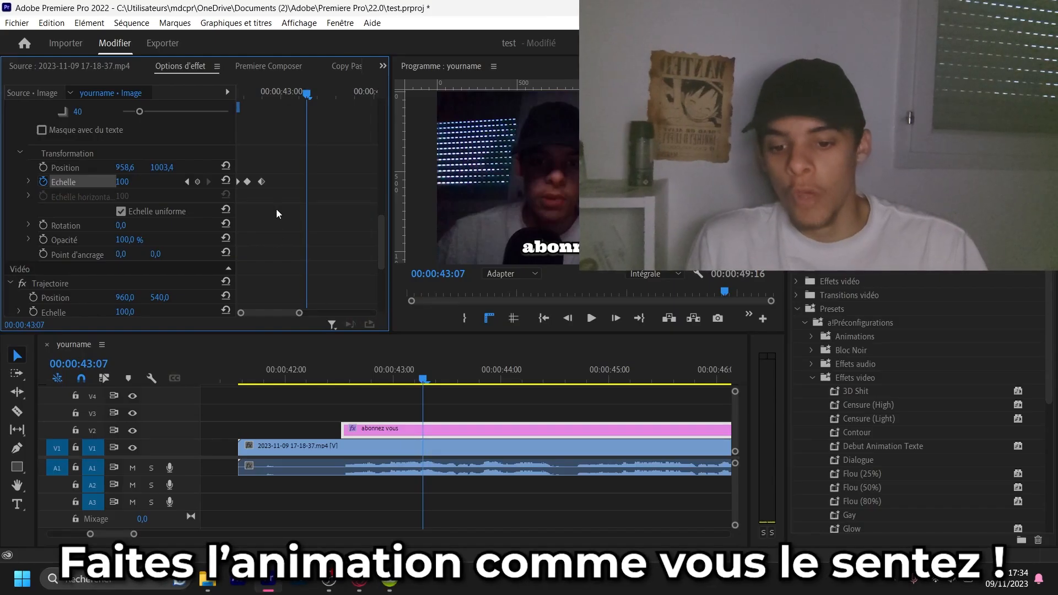
left_click_drag(262, 183, 245, 184)
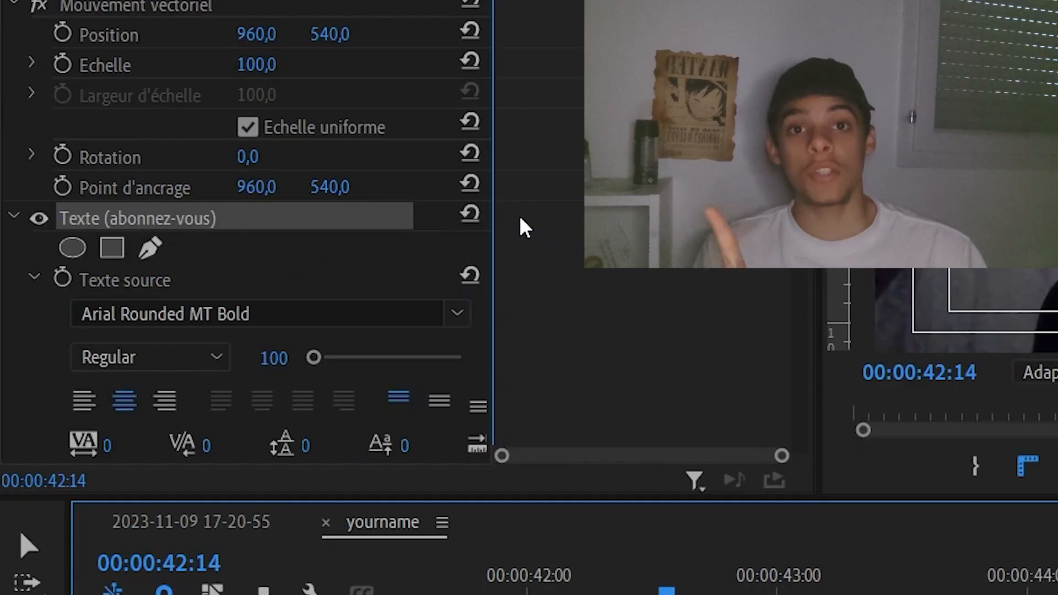
Step: Save the "abonnez-vous" text effect as a preset named Sous titre Pop, anchored to the in point
right_click(274, 226)
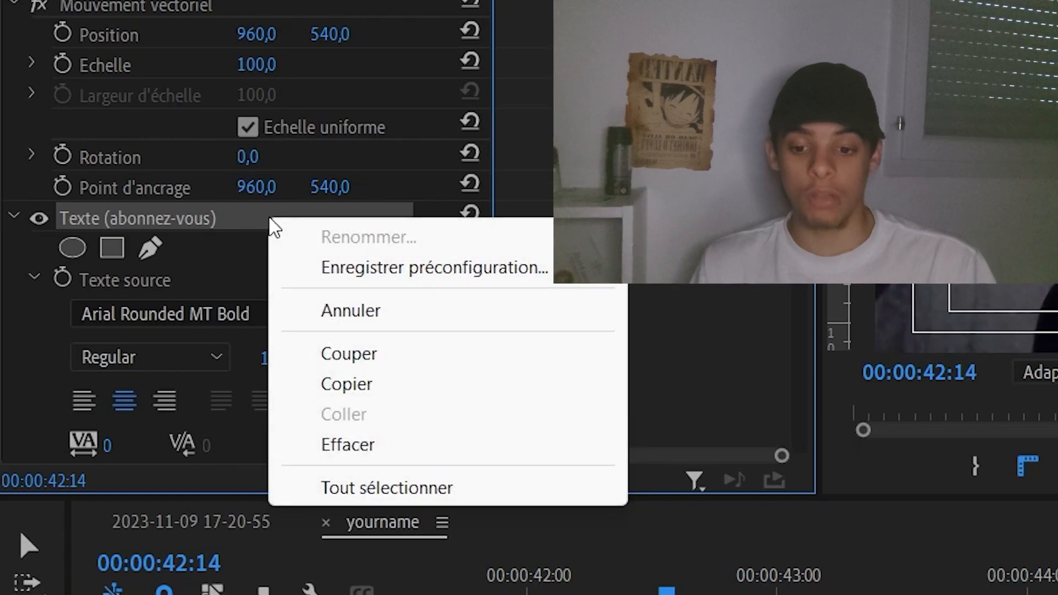
left_click(347, 271)
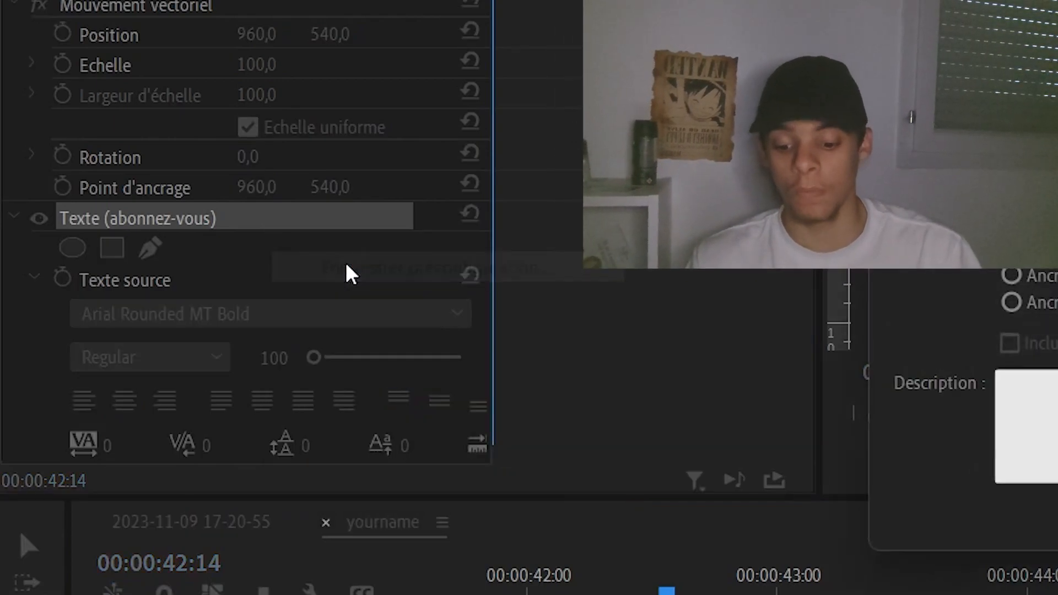
type("Sous titre Po")
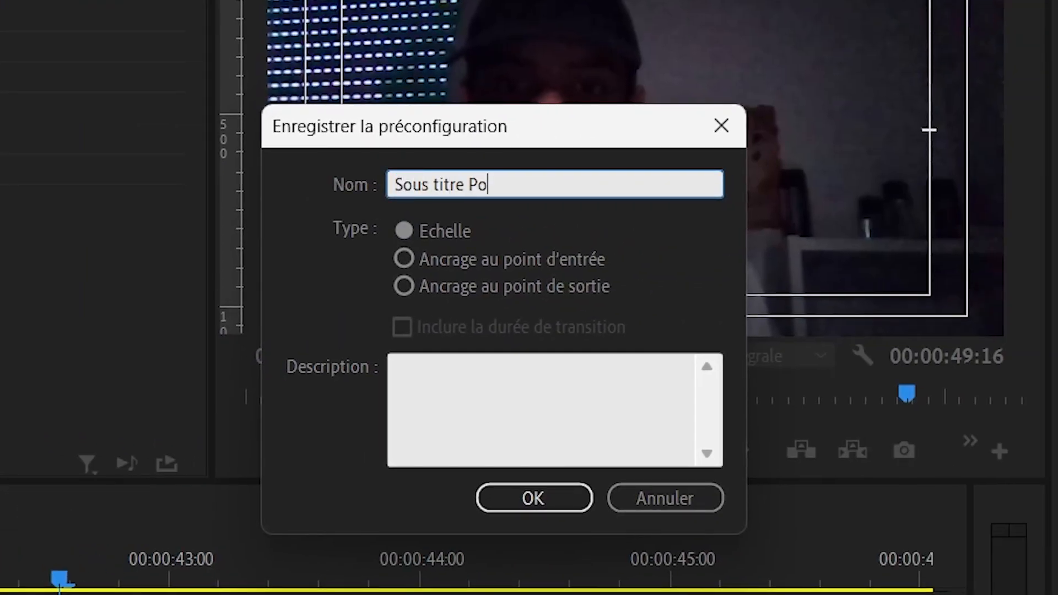
type("p")
left_click(403, 258)
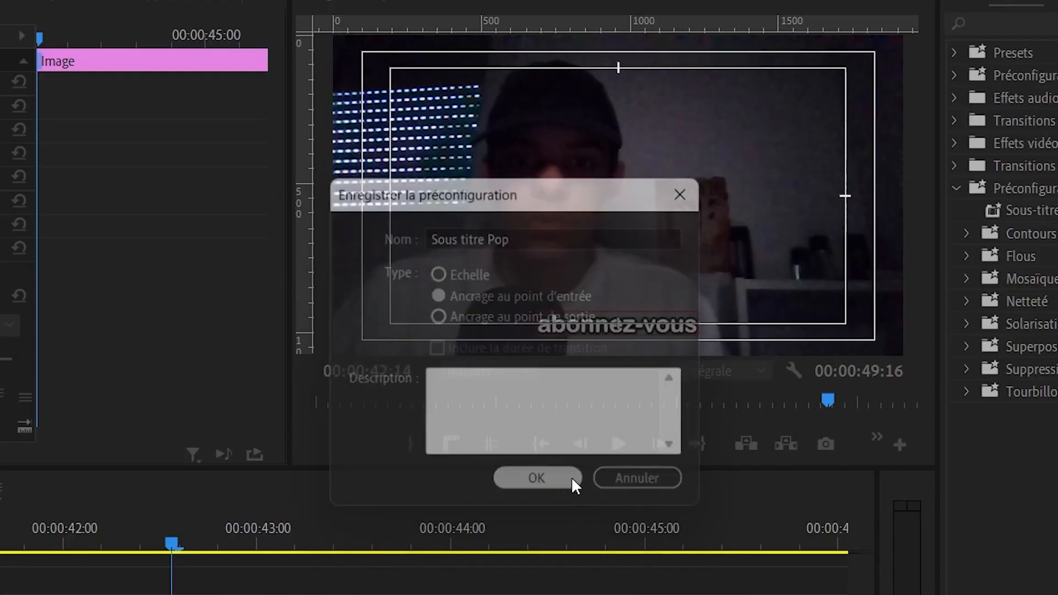
left_click(510, 532)
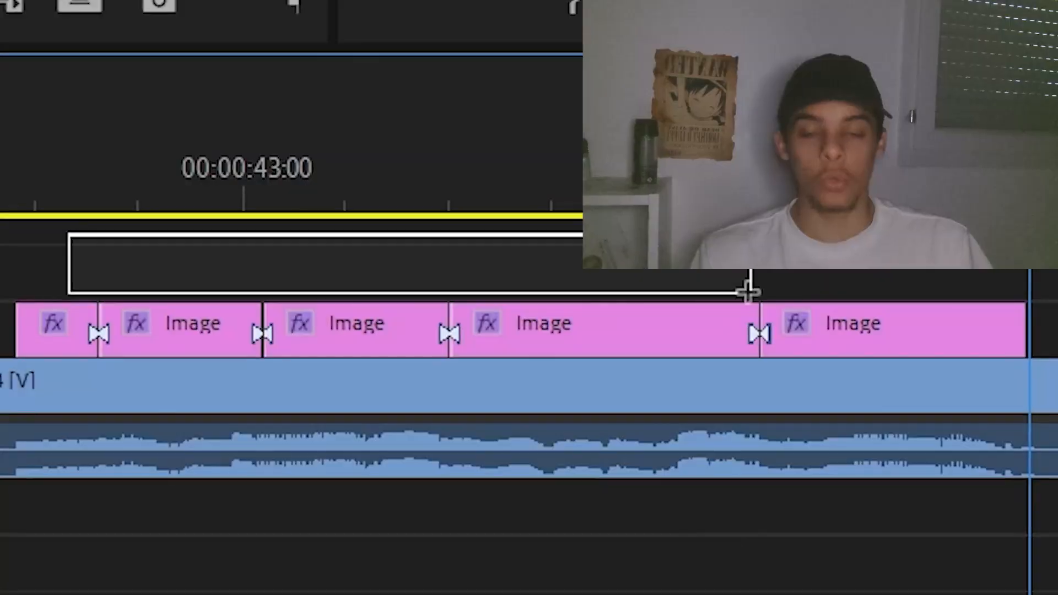
left_click_drag(748, 292, 860, 274)
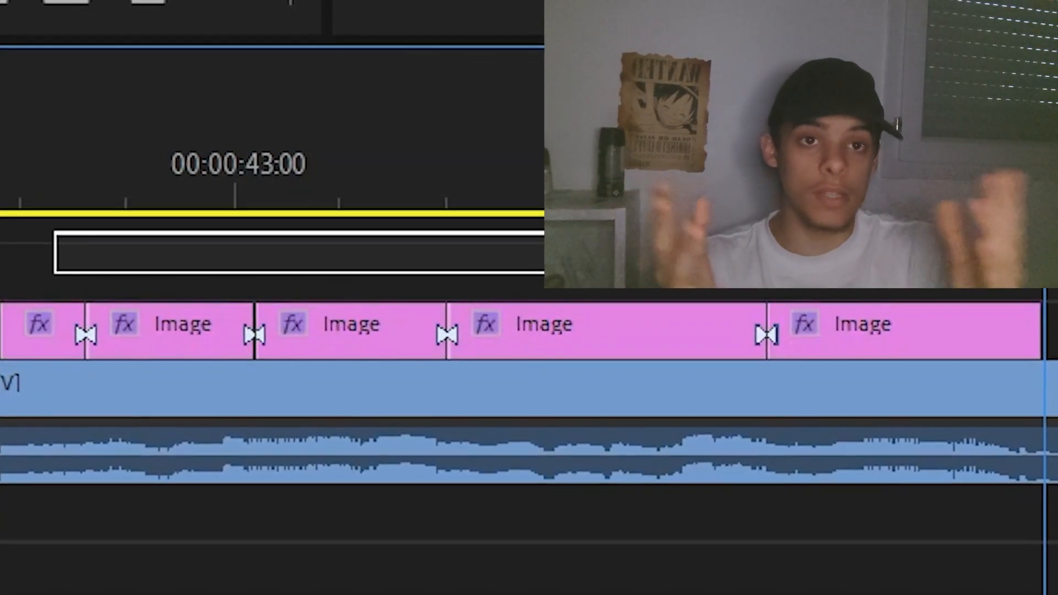